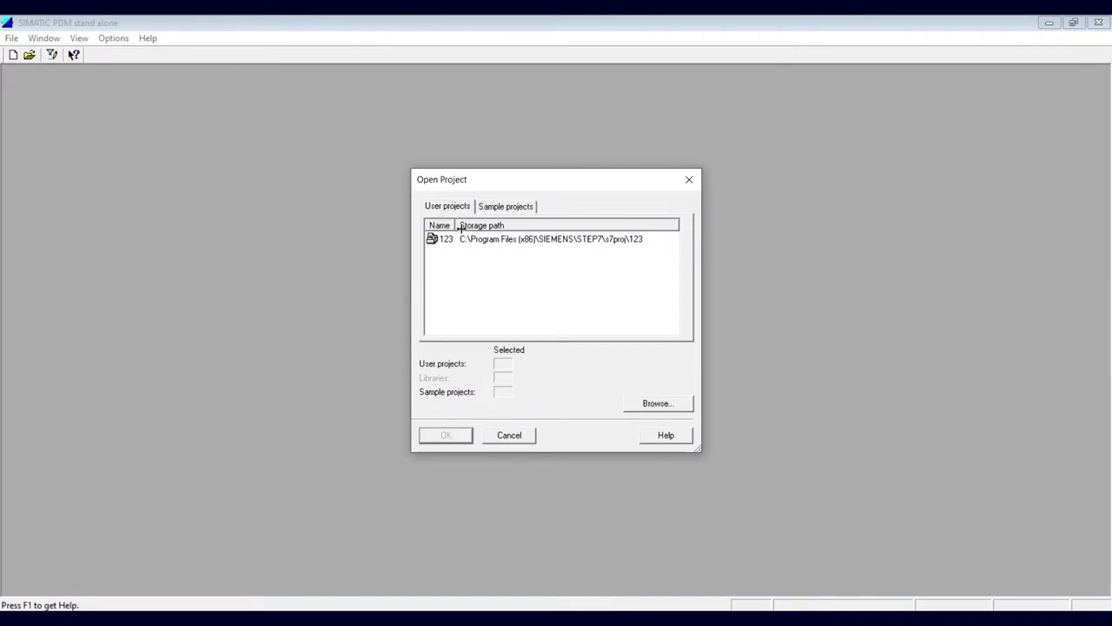
- Open project 123, expand networks > MODBUS network, and open the FSS200 flowmeter from its context menu
click(469, 241)
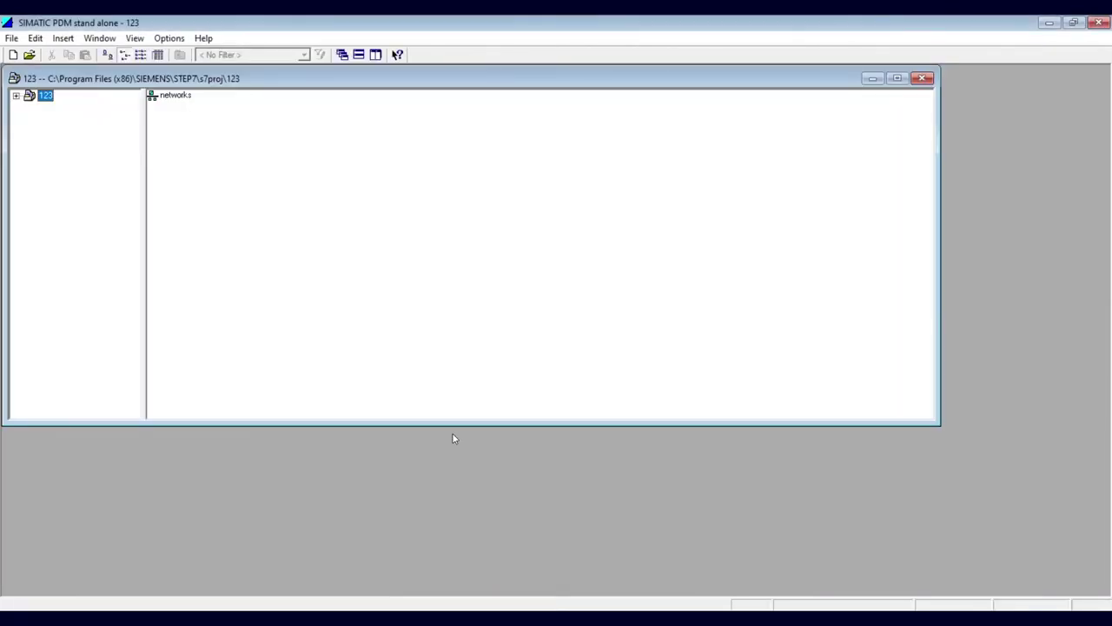
click(16, 96)
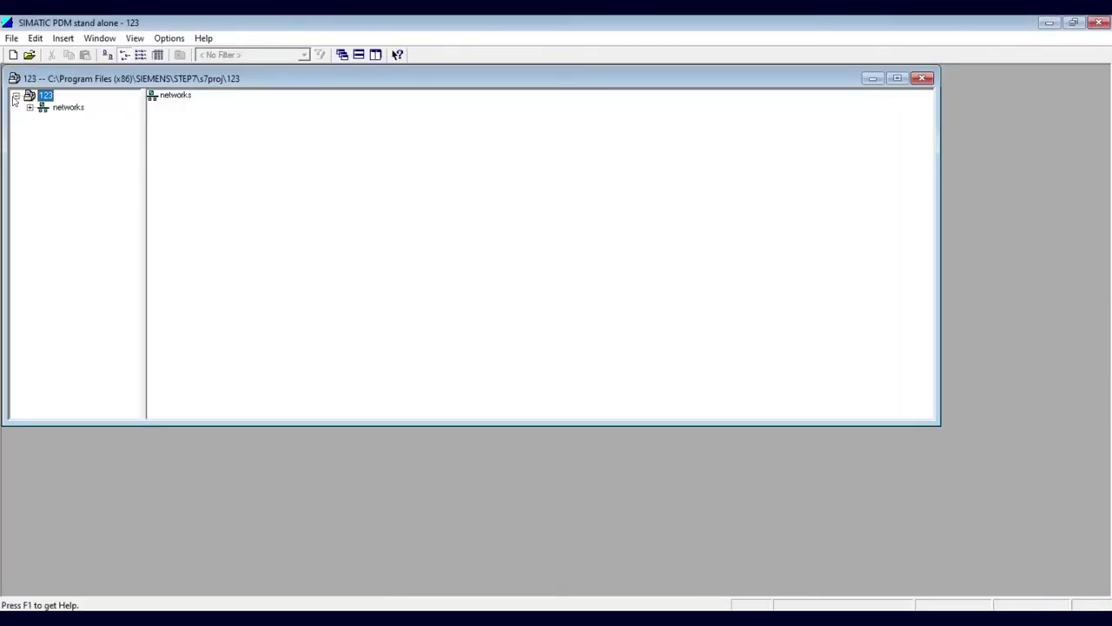
click(30, 107)
click(44, 130)
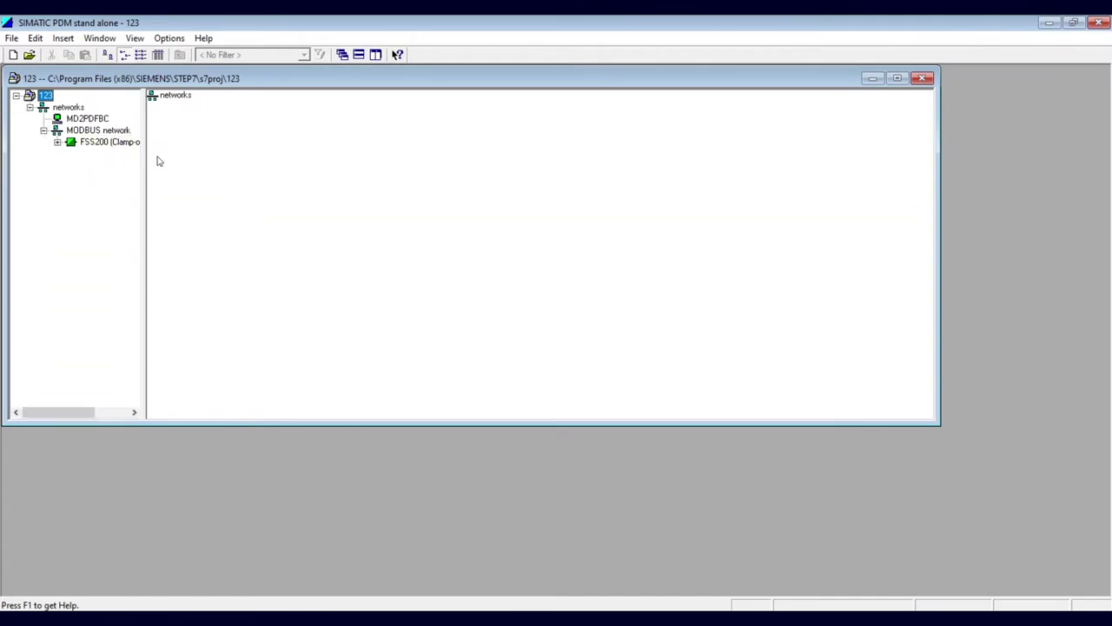
click(71, 144)
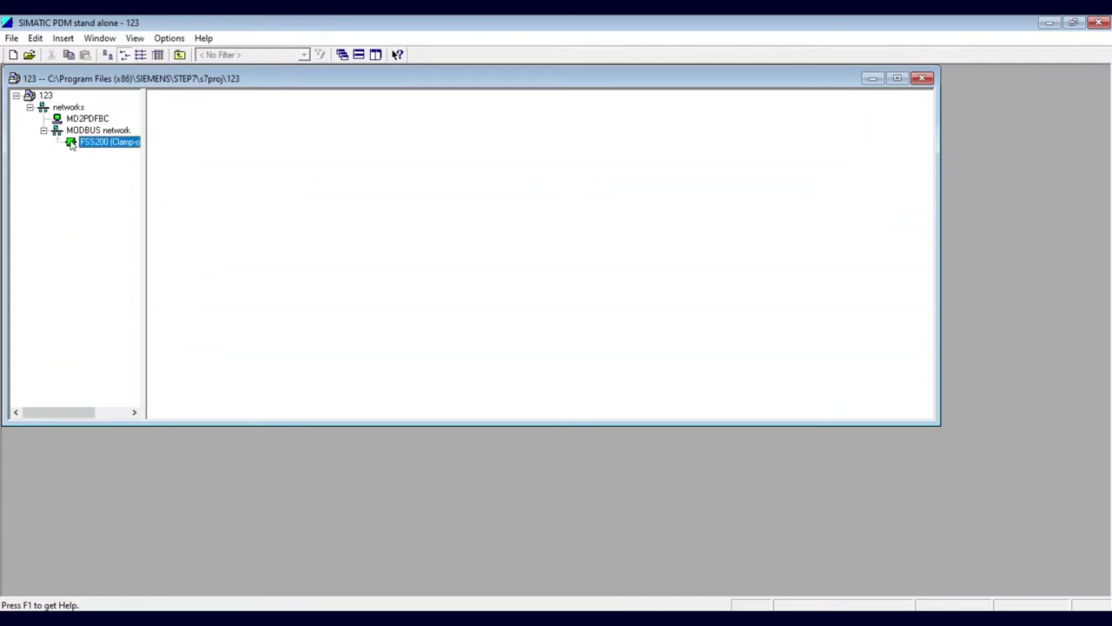
right_click(72, 143)
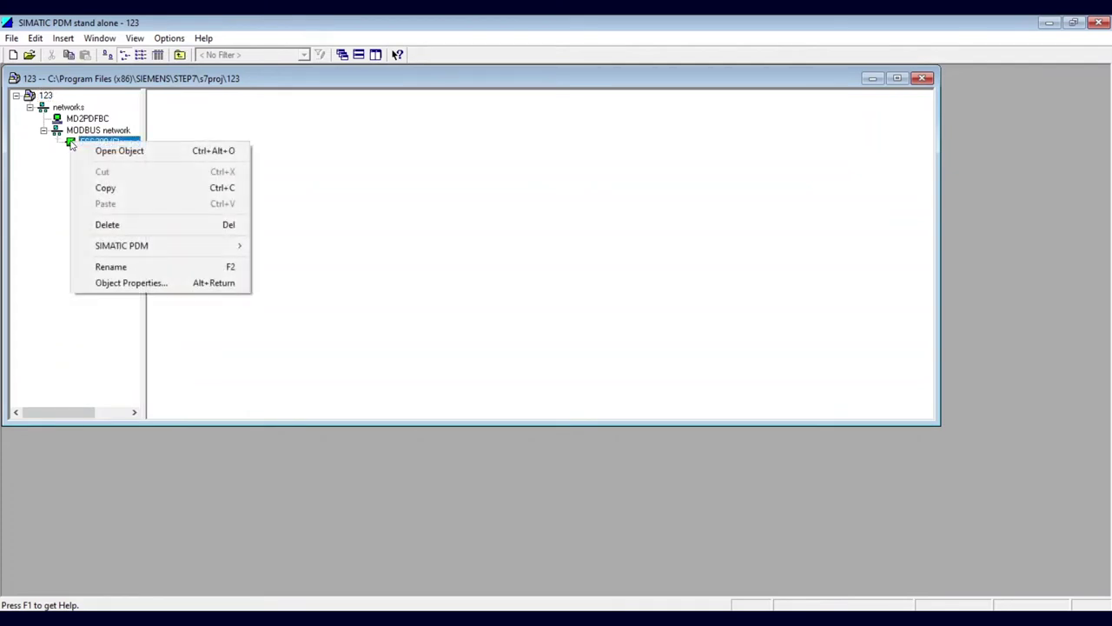
click(120, 151)
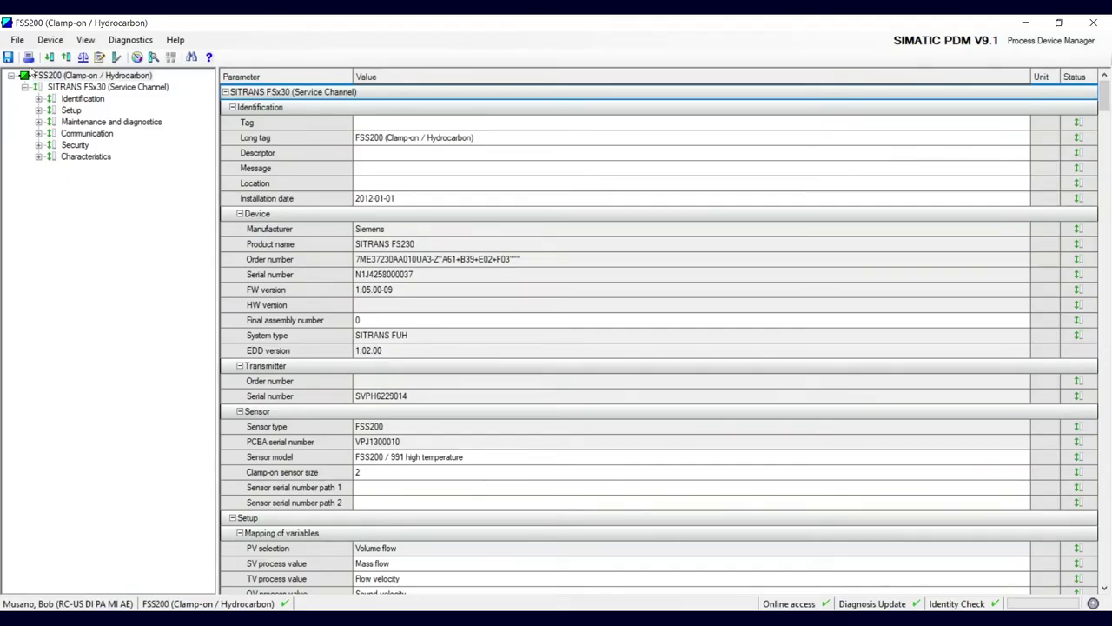
- Open the File menu in the FSS200 device's parameter window
click(17, 39)
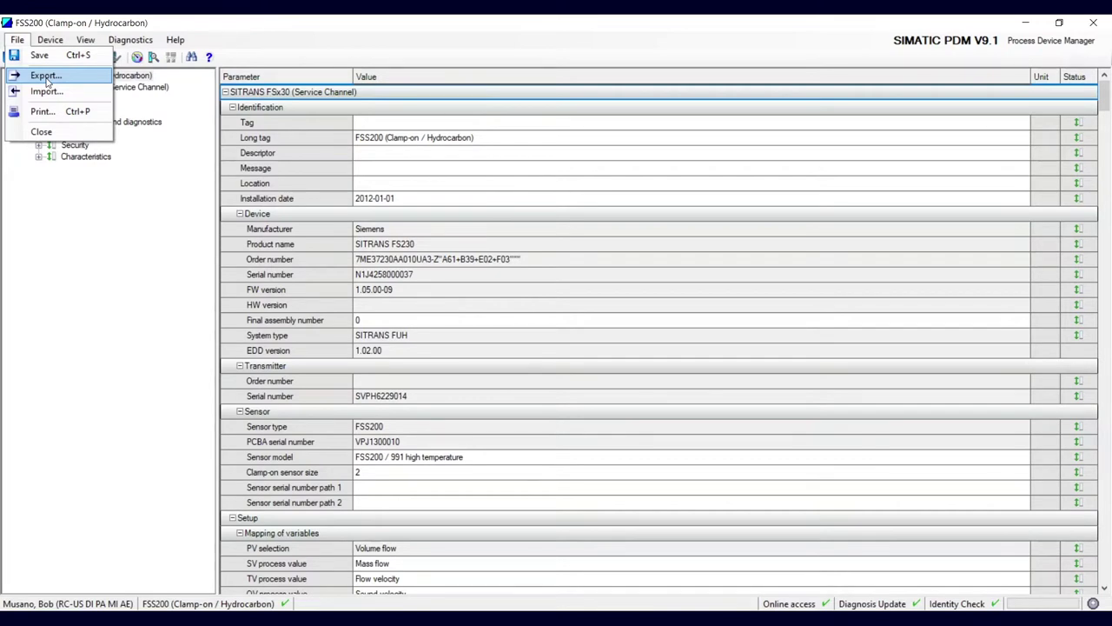
- Export the FSS200 parameters and diagnostics, then select the Export directory path
click(47, 78)
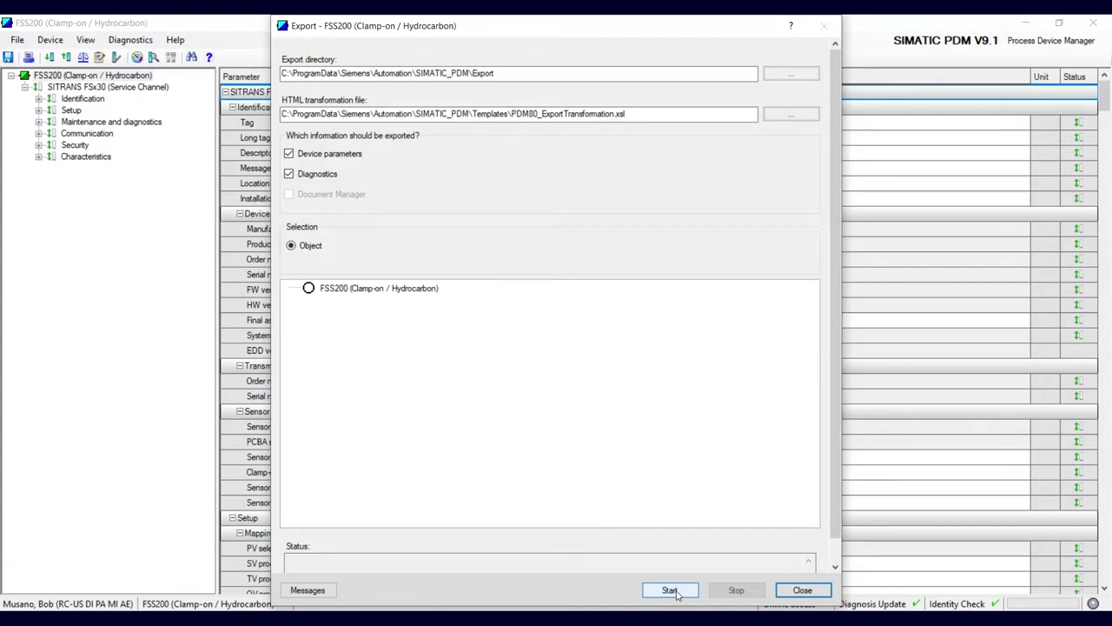
click(670, 590)
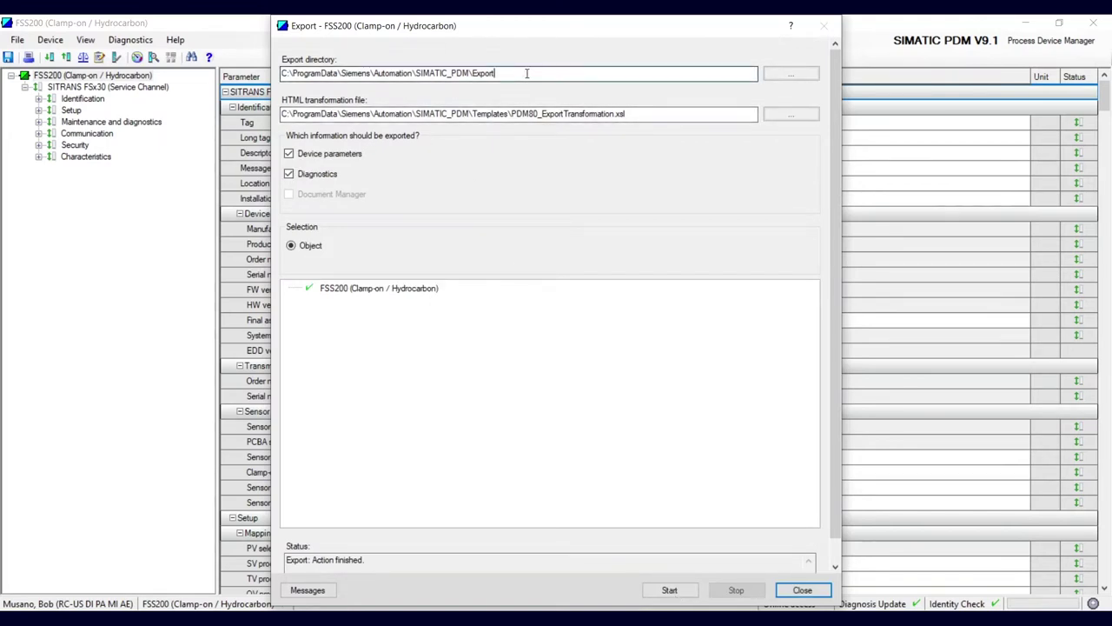
drag(527, 73, 208, 78)
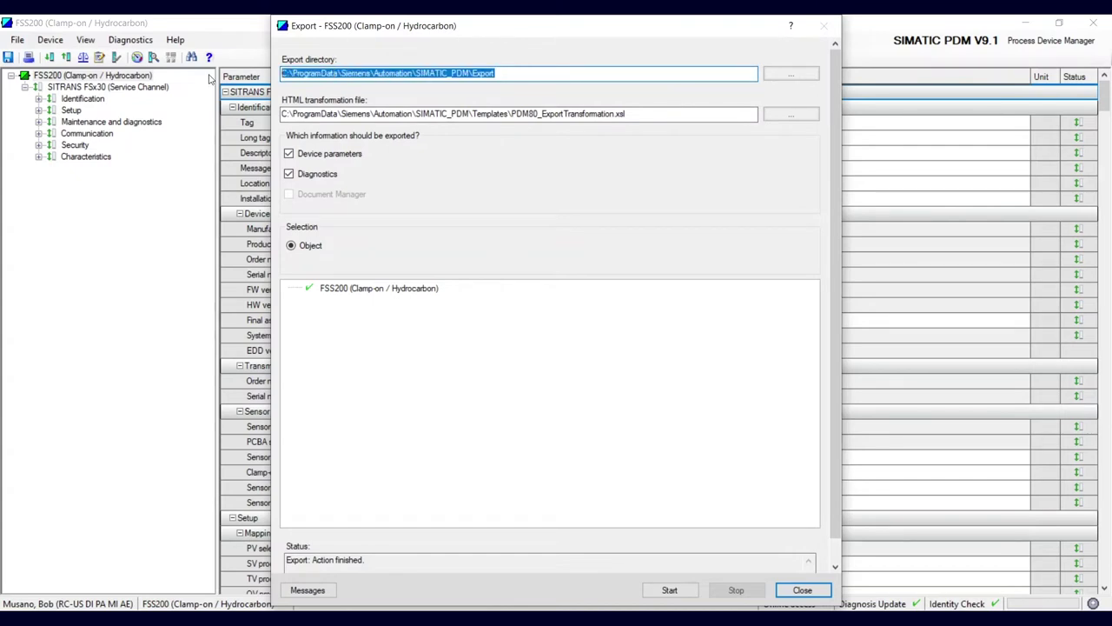
click(547, 73)
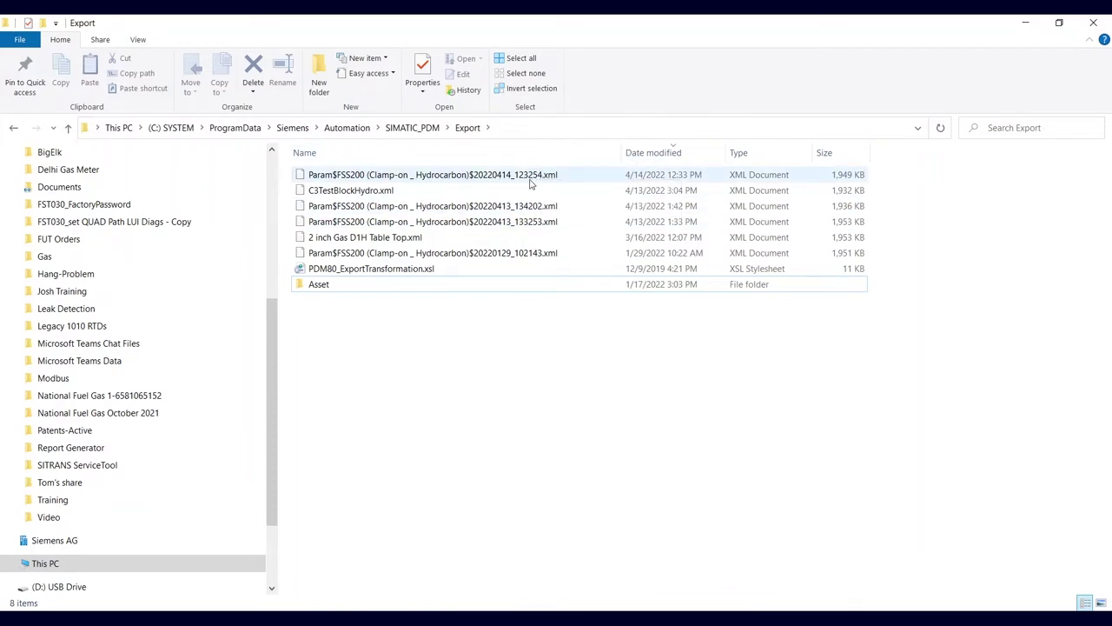
- Select the new Param$FSS200 XML file in the Export folder, then close PDM's finished export window
click(501, 176)
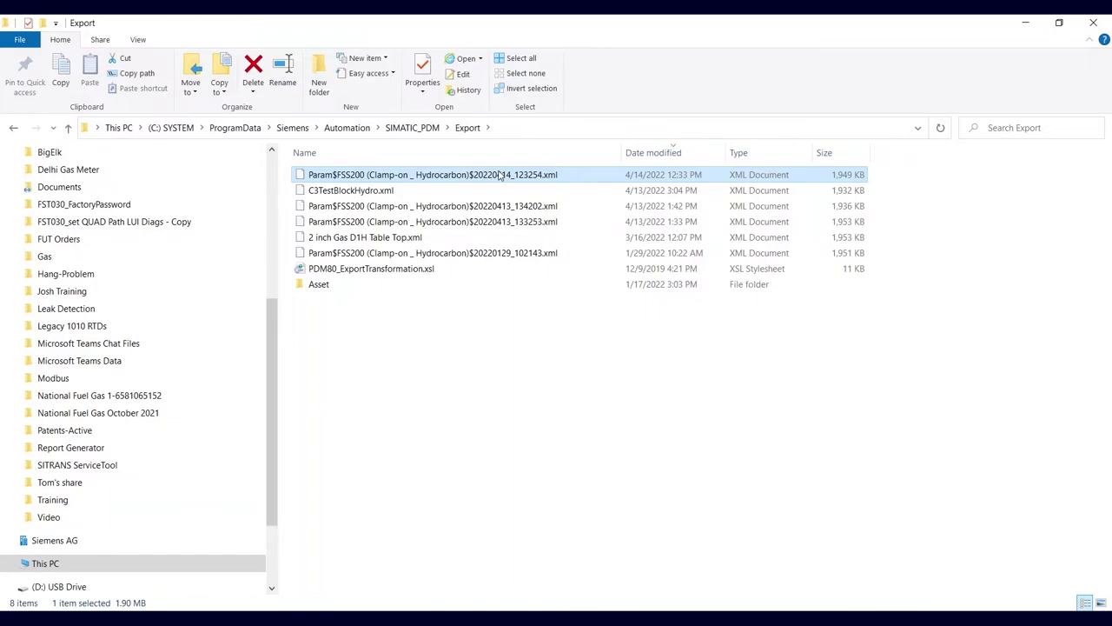
key(alt+Tab)
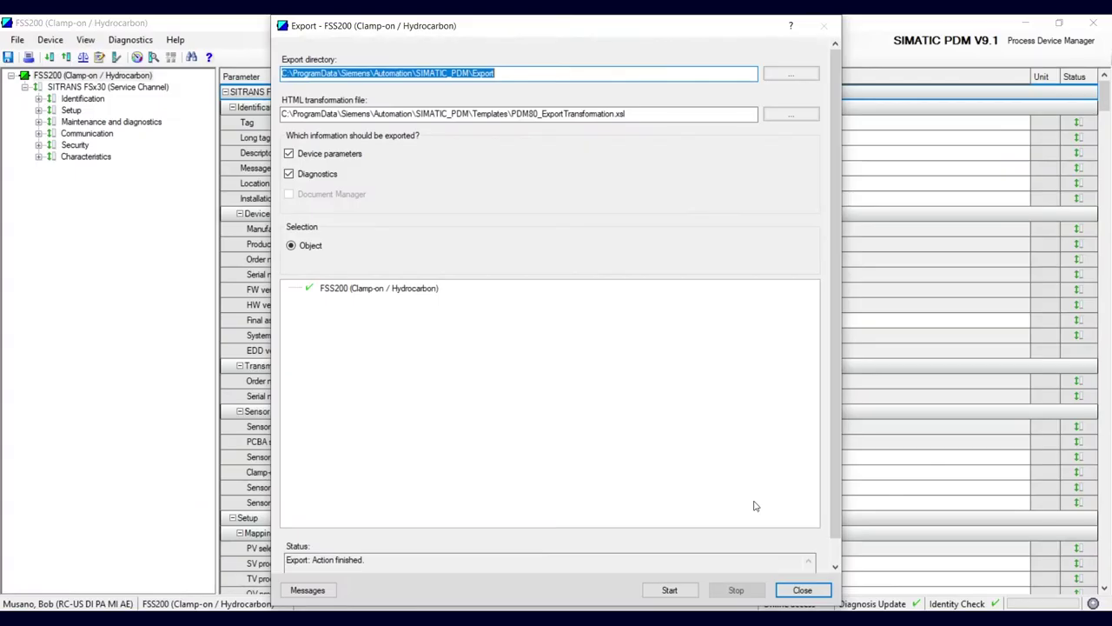
click(801, 591)
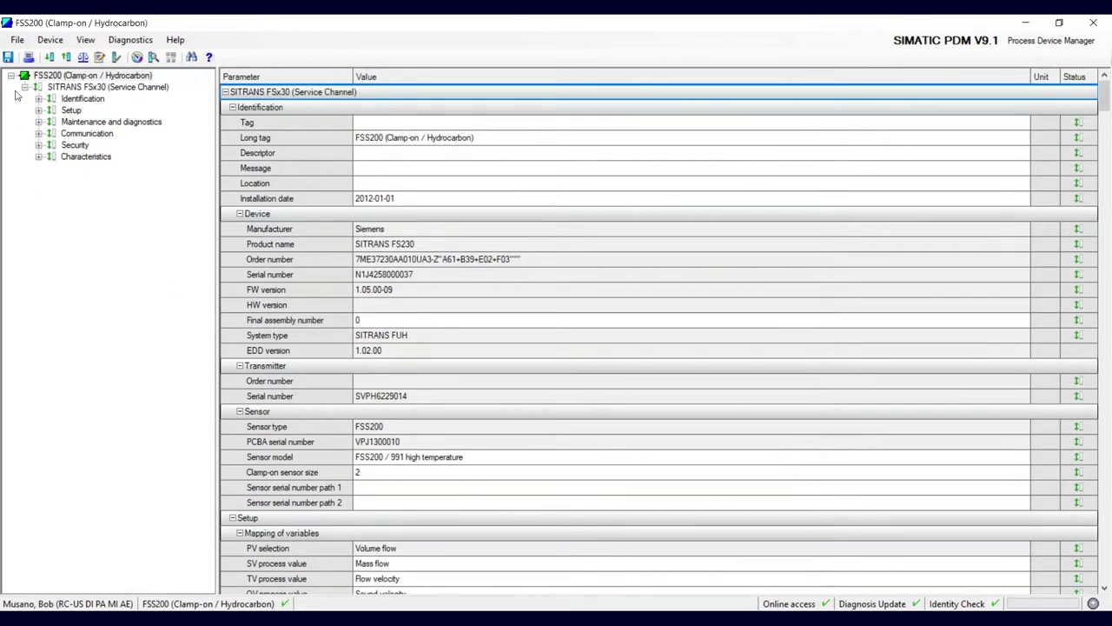
- Begin a File > Import for FSS200, then cancel the file browser and close Import without loading anything
click(19, 41)
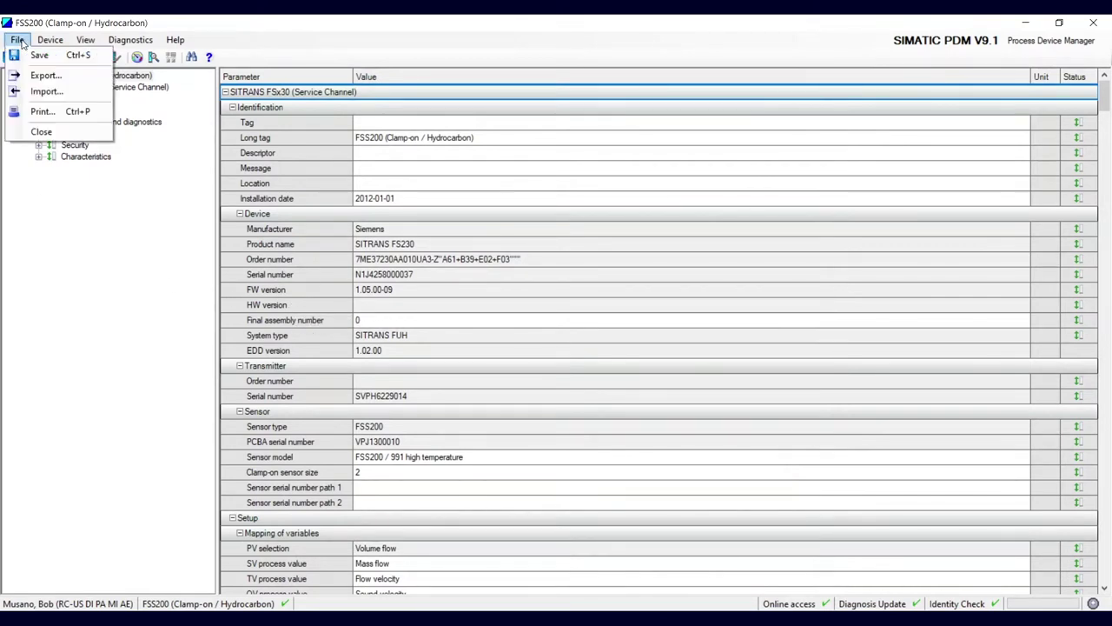
click(26, 96)
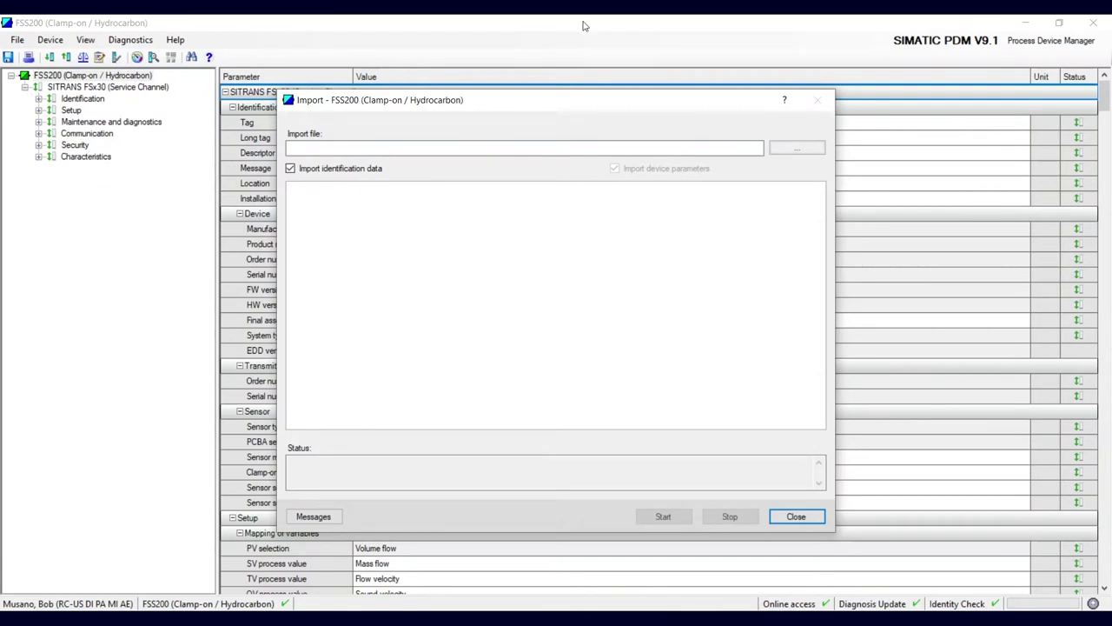
click(798, 146)
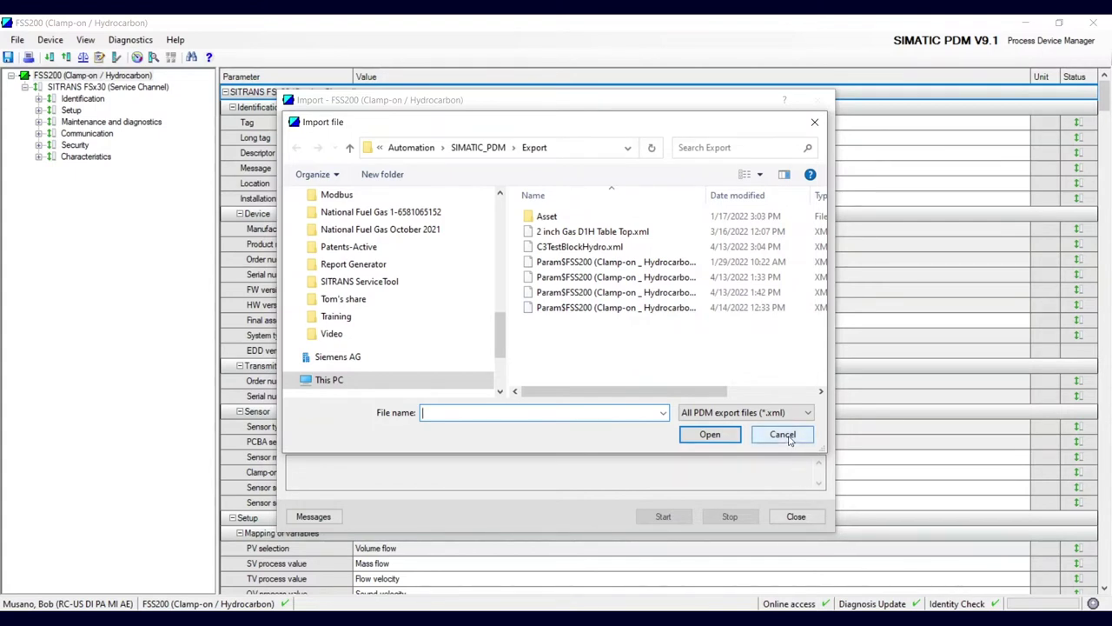
click(782, 434)
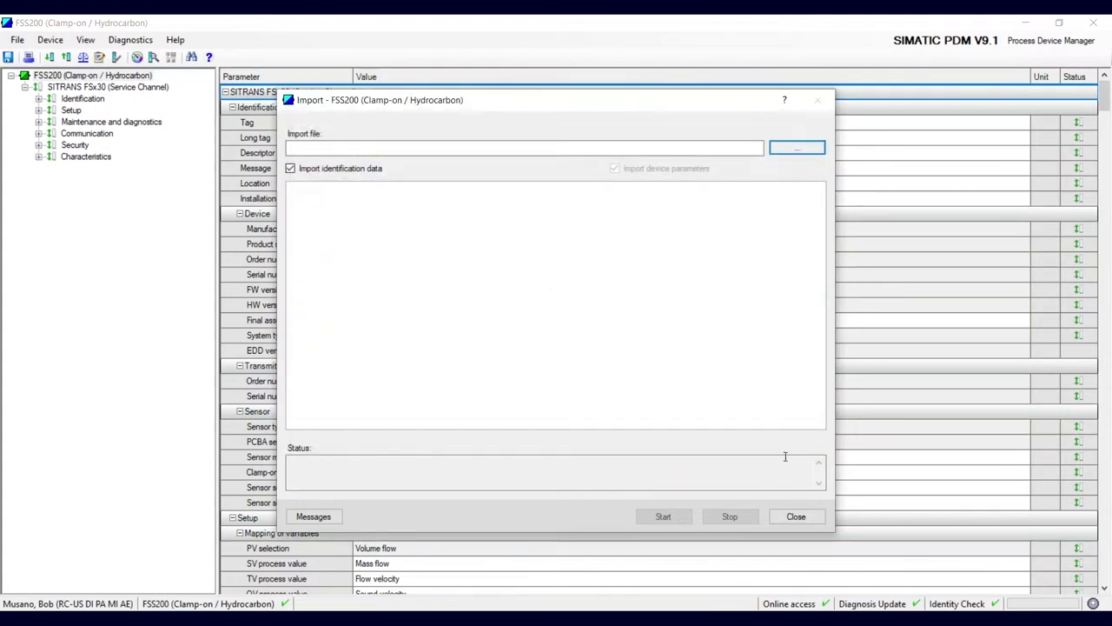
click(794, 518)
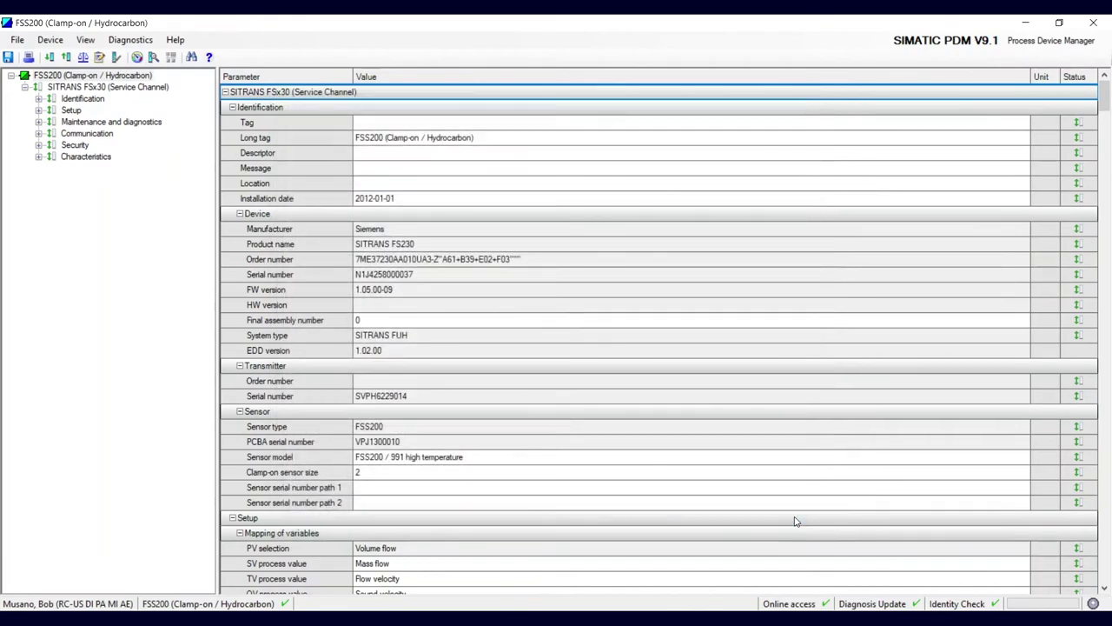
key(alt+Tab)
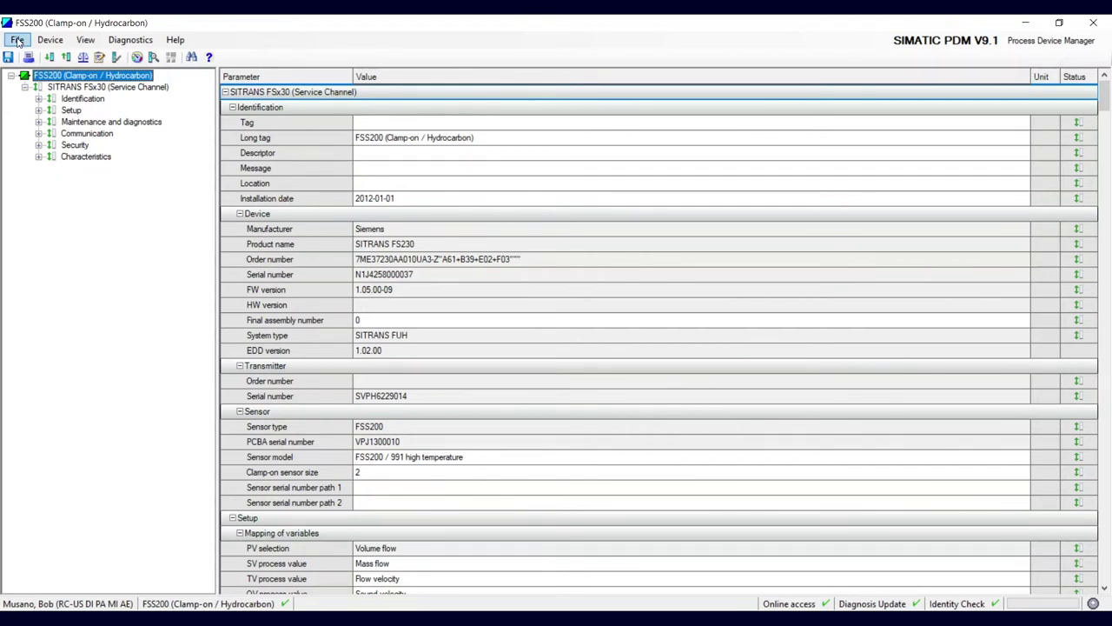
click(17, 42)
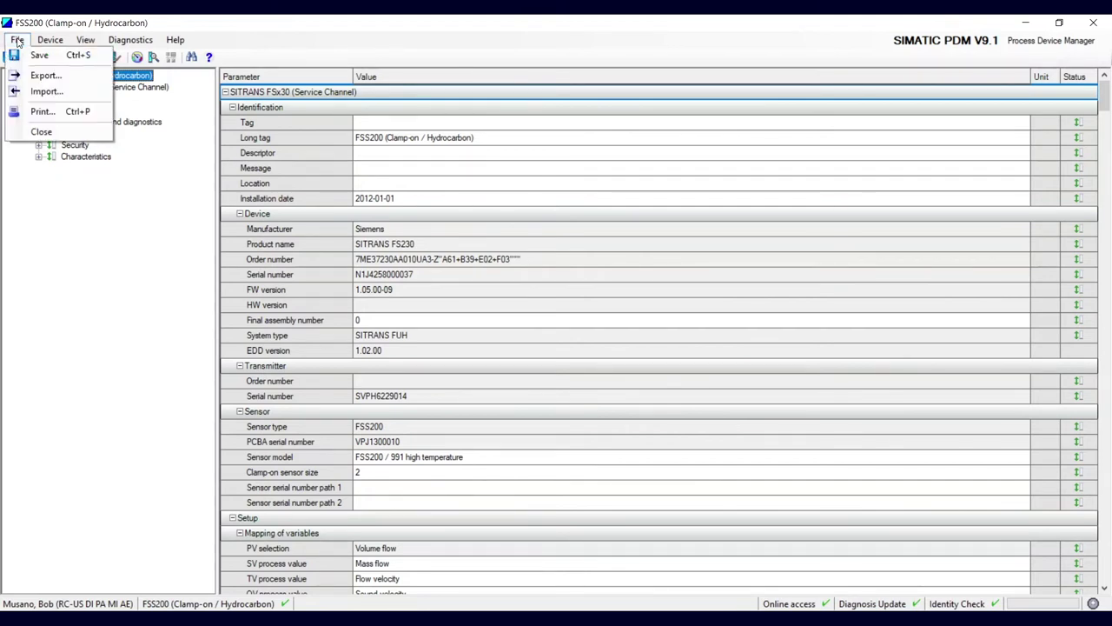
- Import the newest Param$FSS200 XML export from 20220414 into FSS200, then close the Import window
click(35, 93)
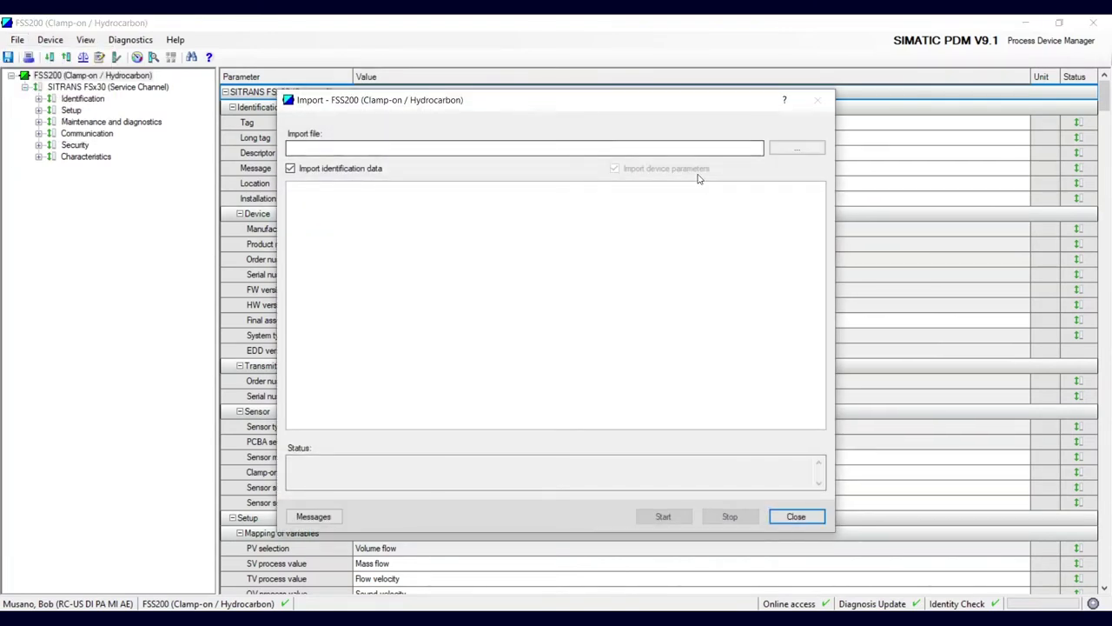
click(797, 148)
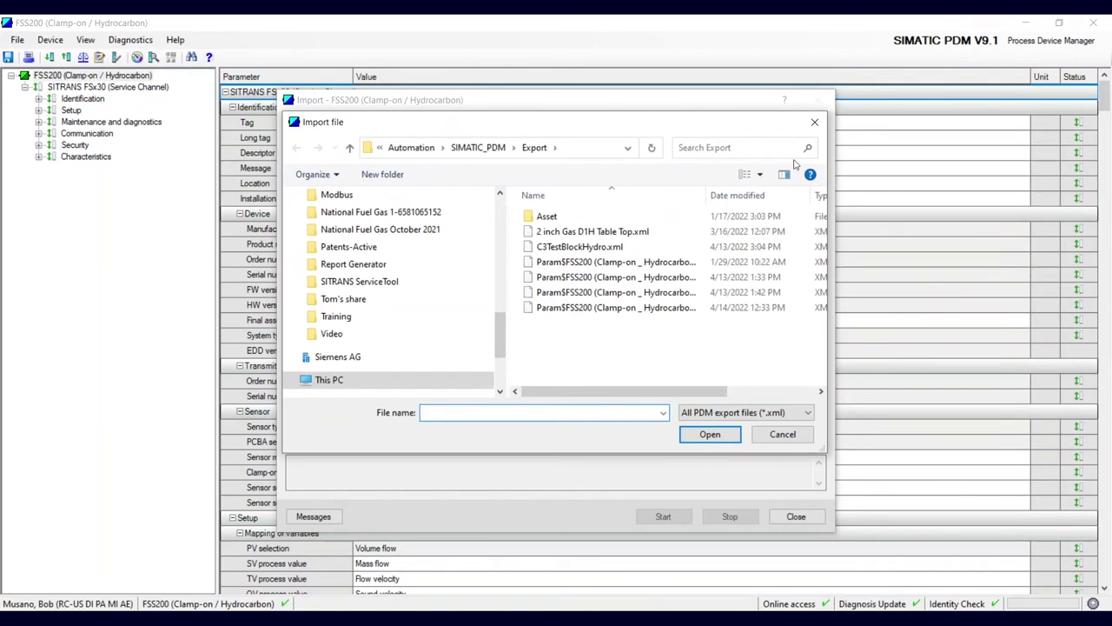
click(588, 310)
click(711, 441)
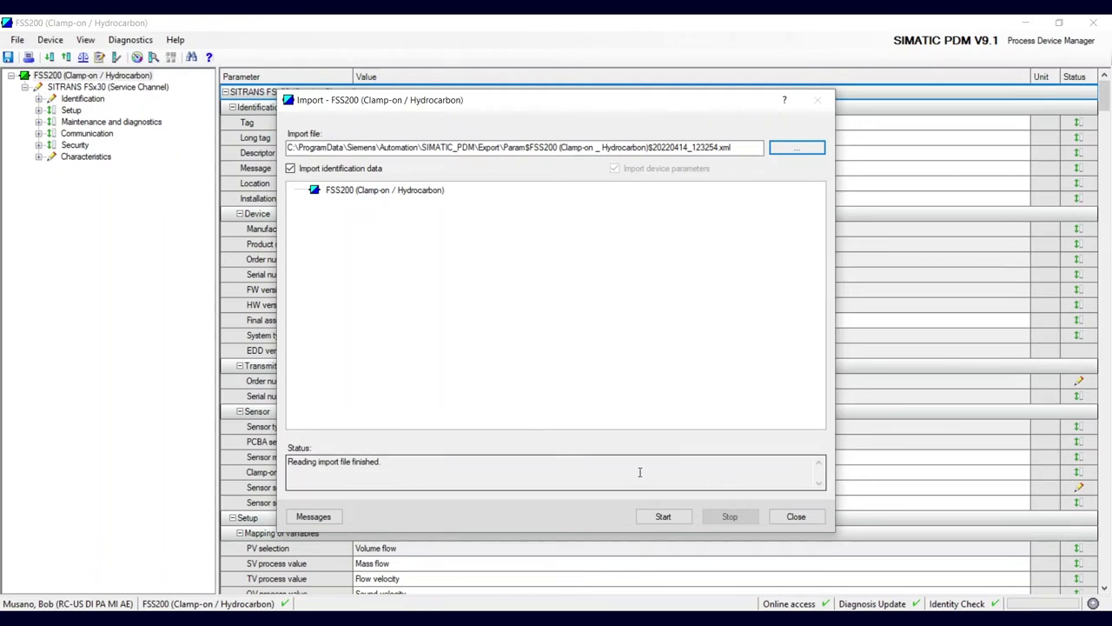
click(663, 517)
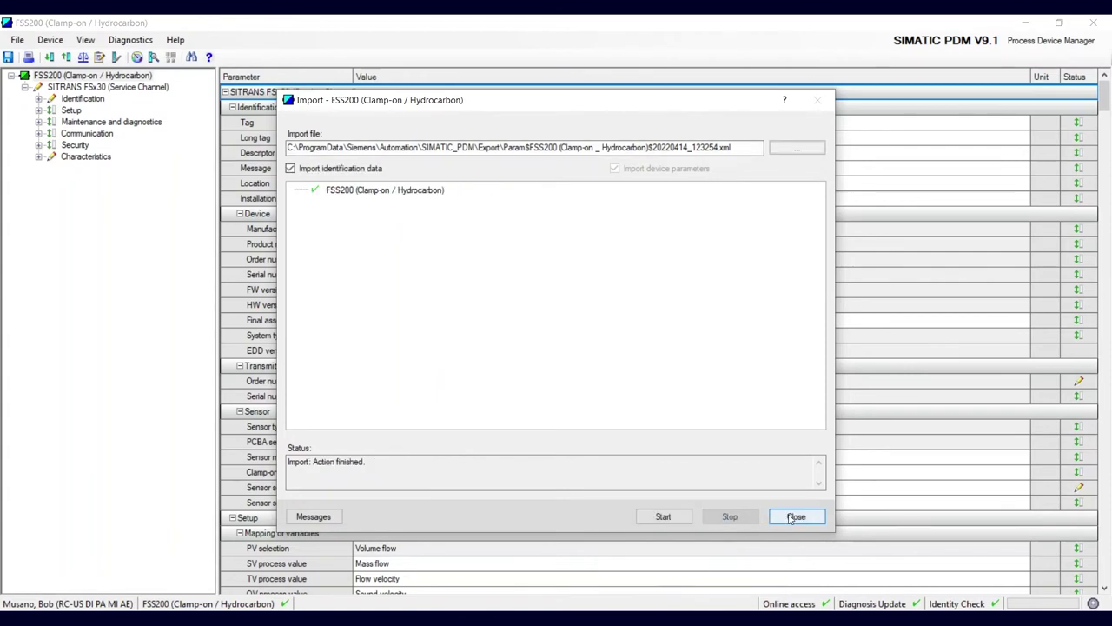
click(796, 516)
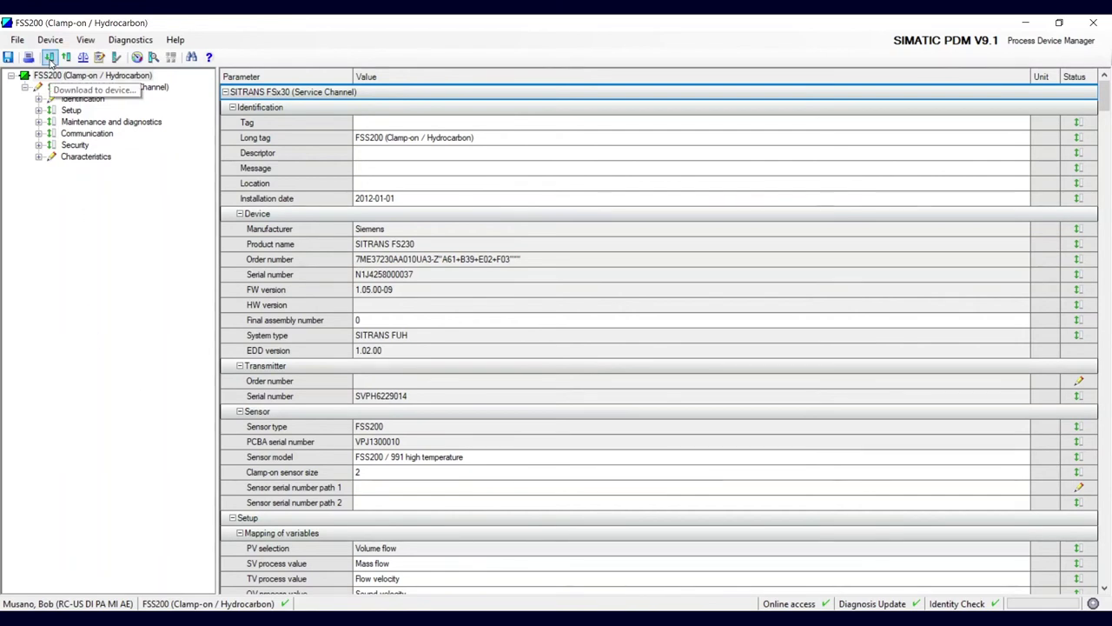
- Load the imported parameters onto the FSS200 through Load to Devices, closing it once finished
click(49, 58)
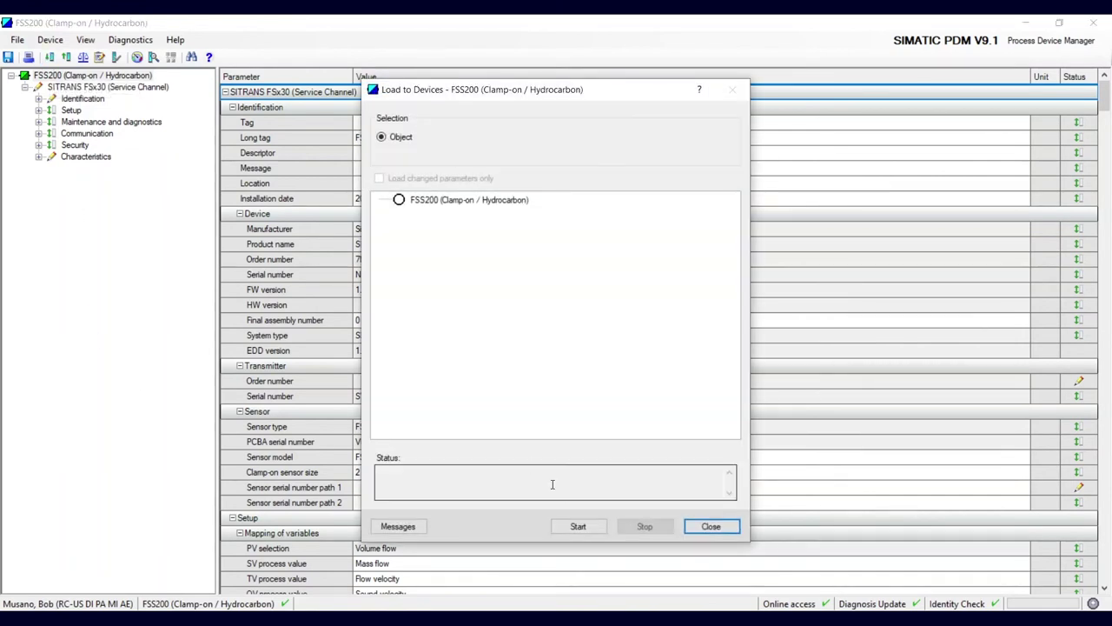
click(580, 527)
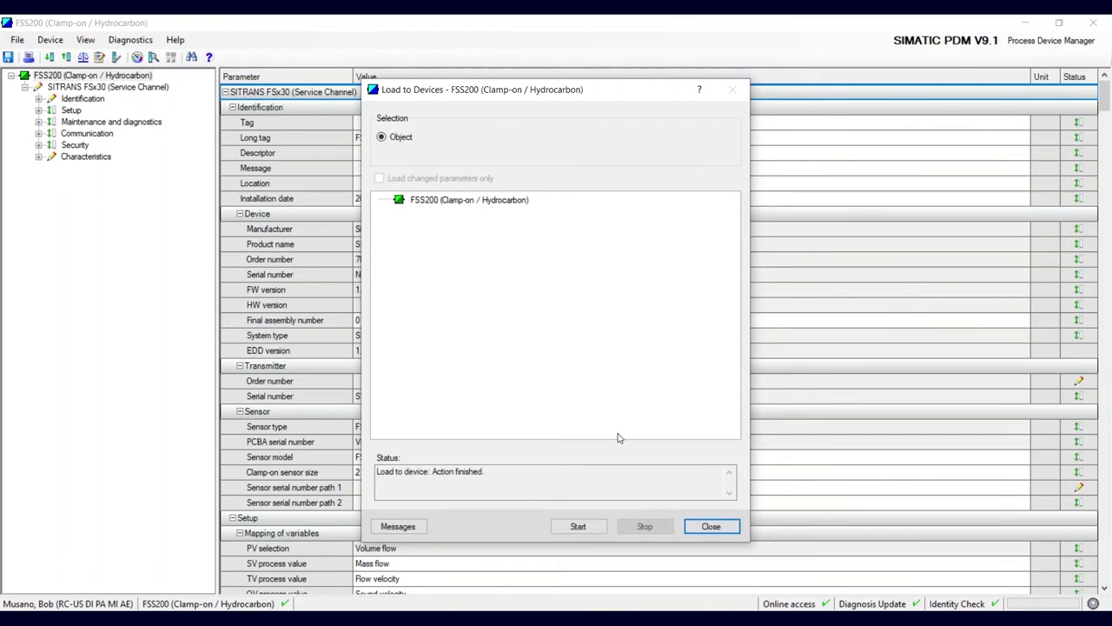
click(711, 526)
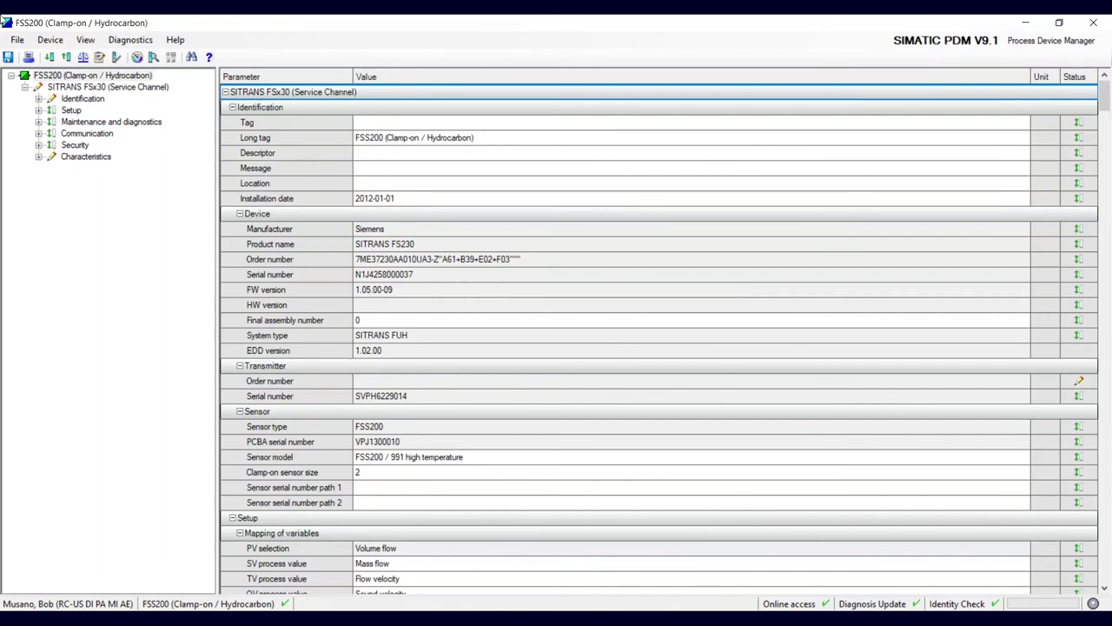
click(17, 40)
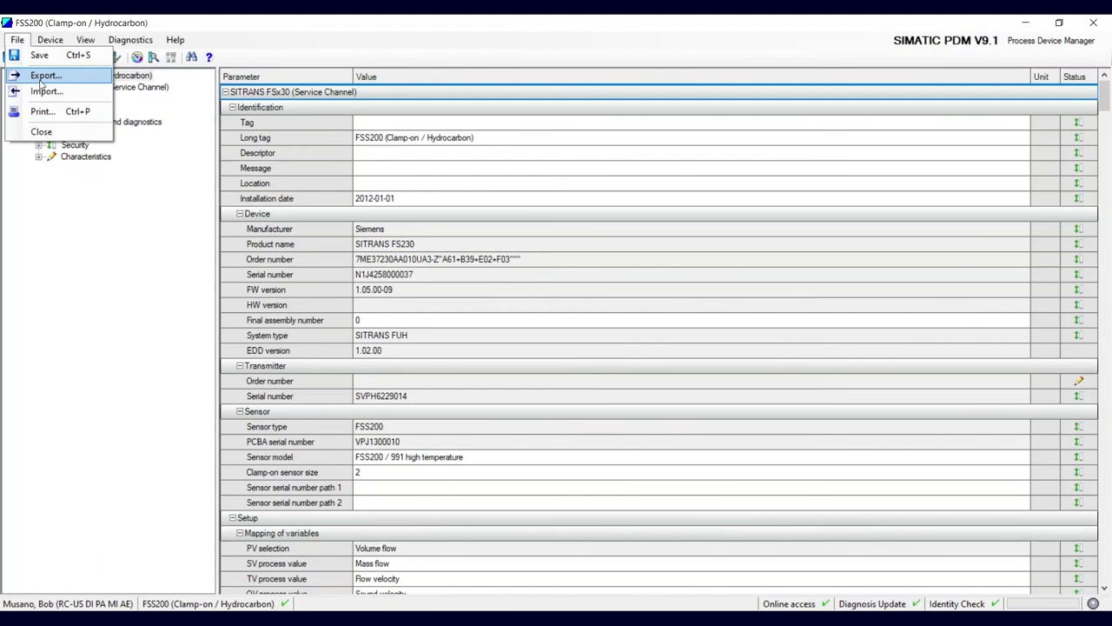
click(40, 80)
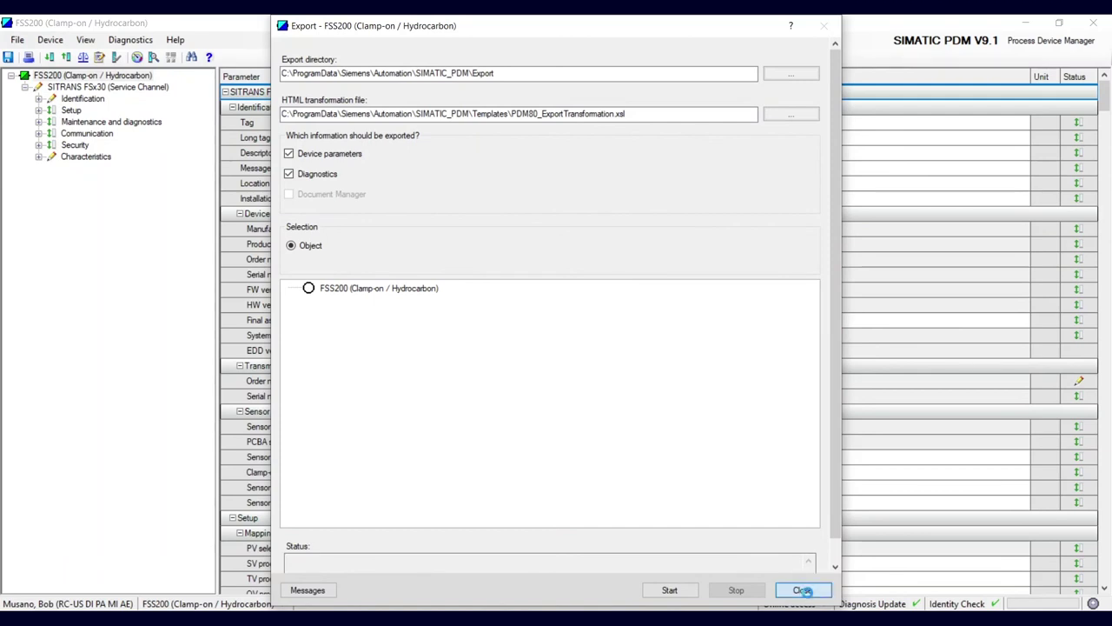
click(802, 591)
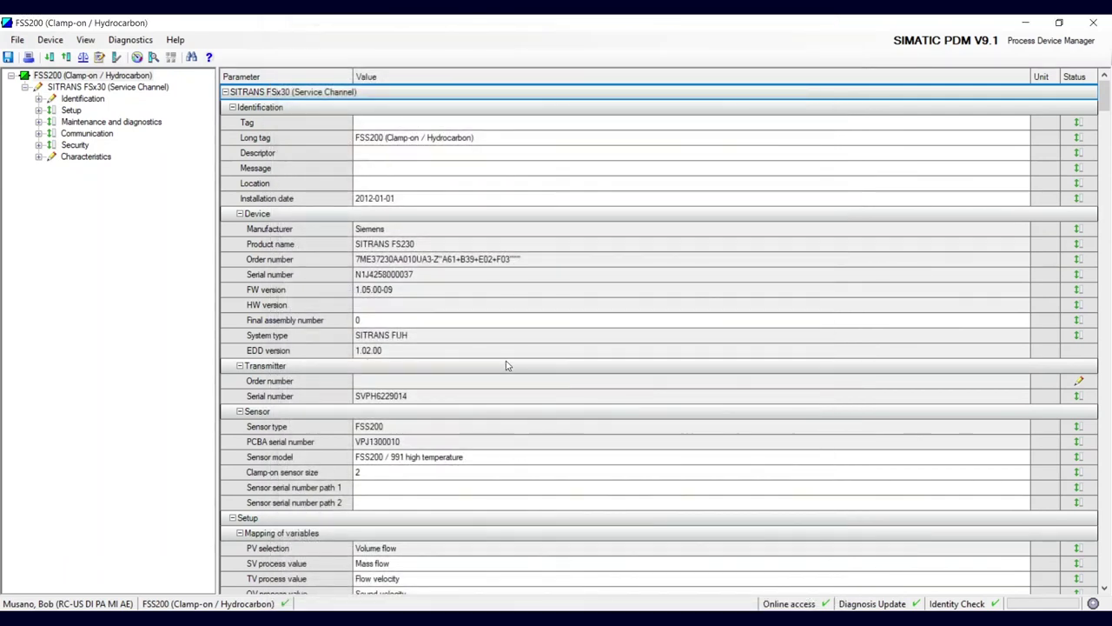